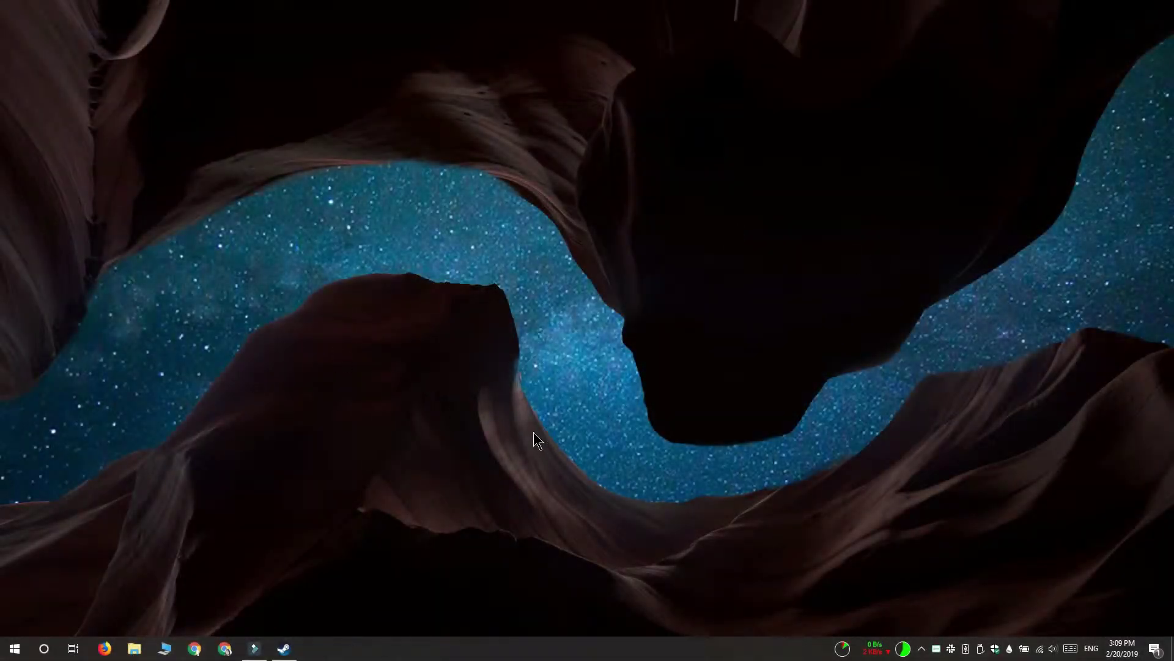
Open the Steam friends list and start a chat with the friend for a misspelled test message.
left_click(283, 649)
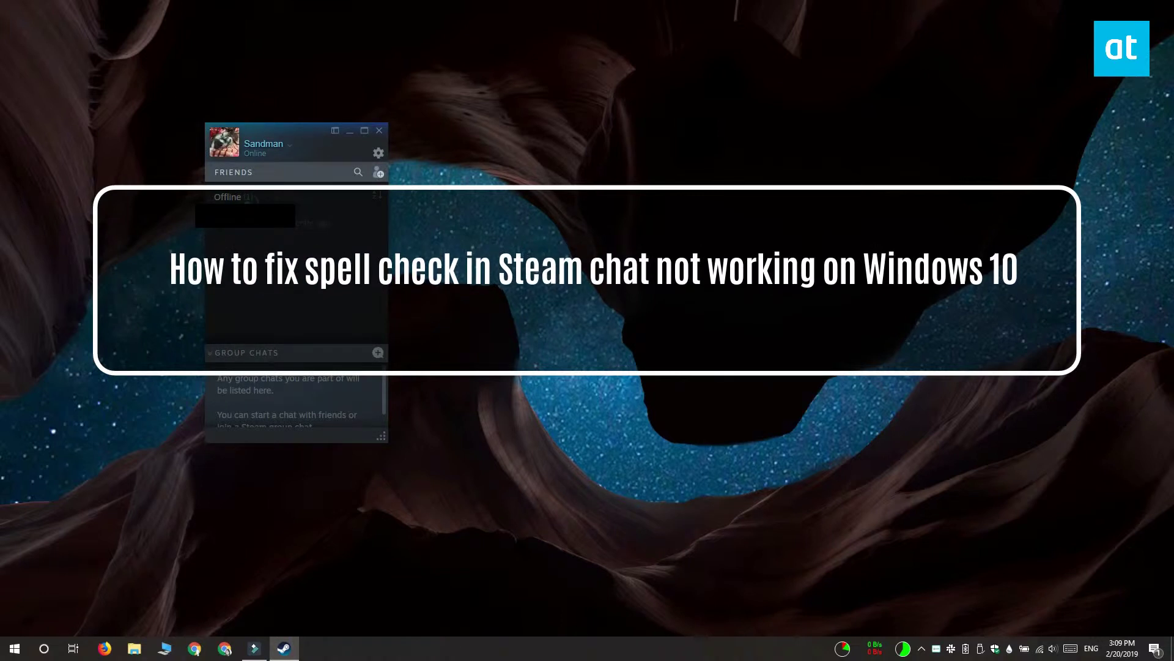
double_click(311, 220)
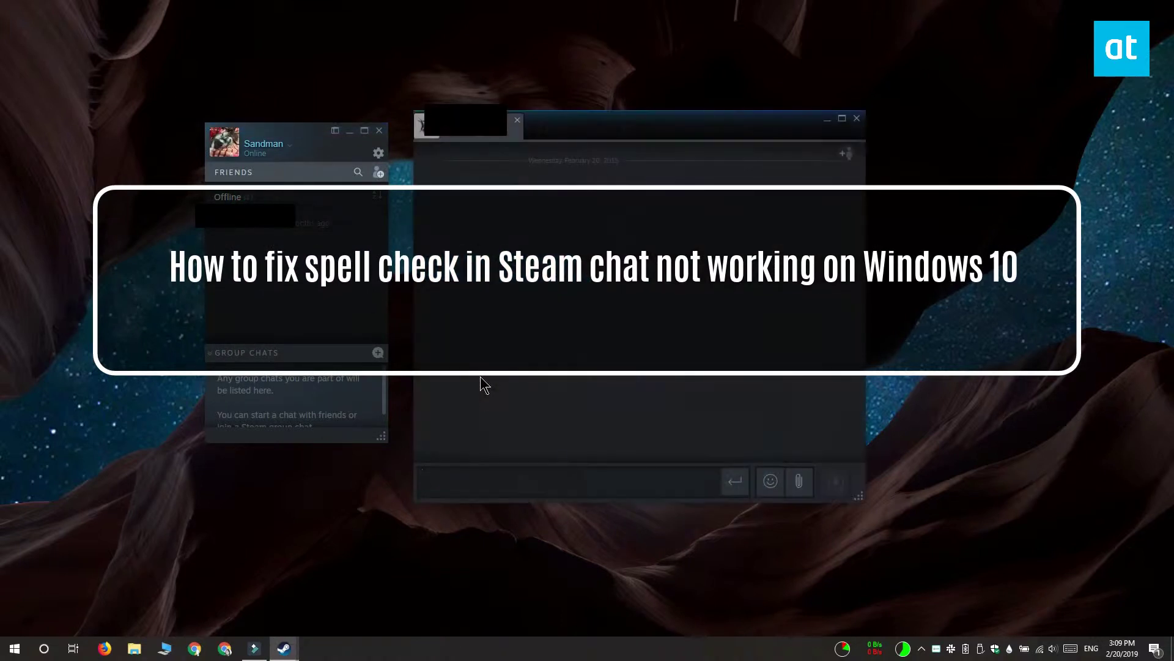
type("ths is a test messge")
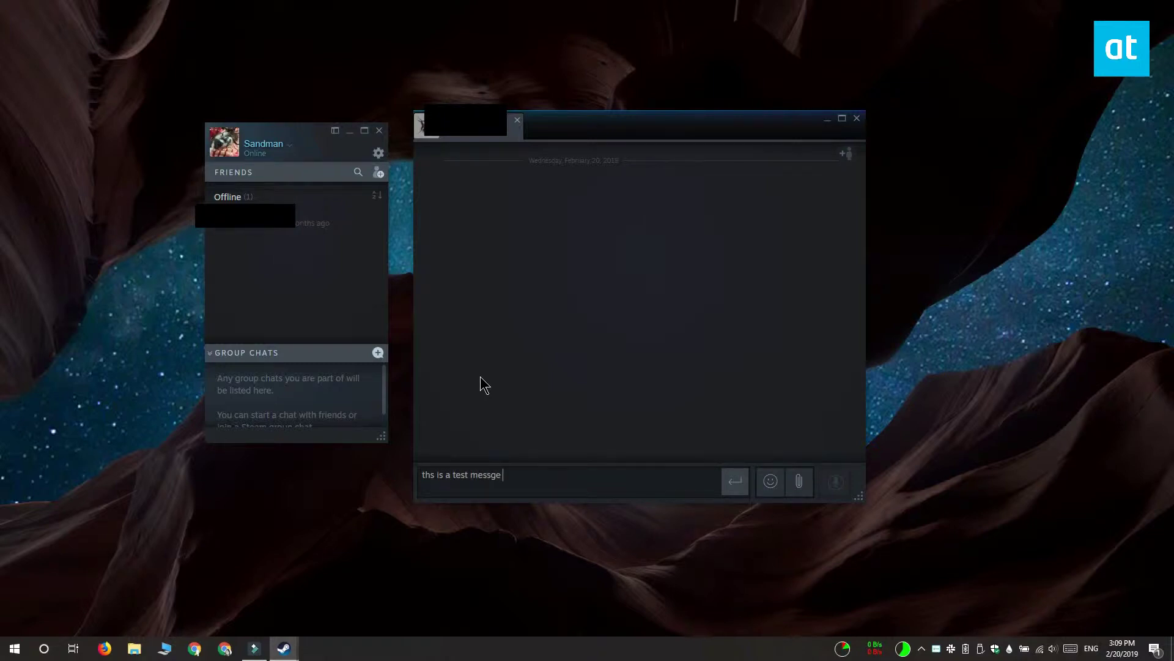
Close the test chat and friends list, check Windows Typing spelling settings, then close Settings.
left_click(830, 118)
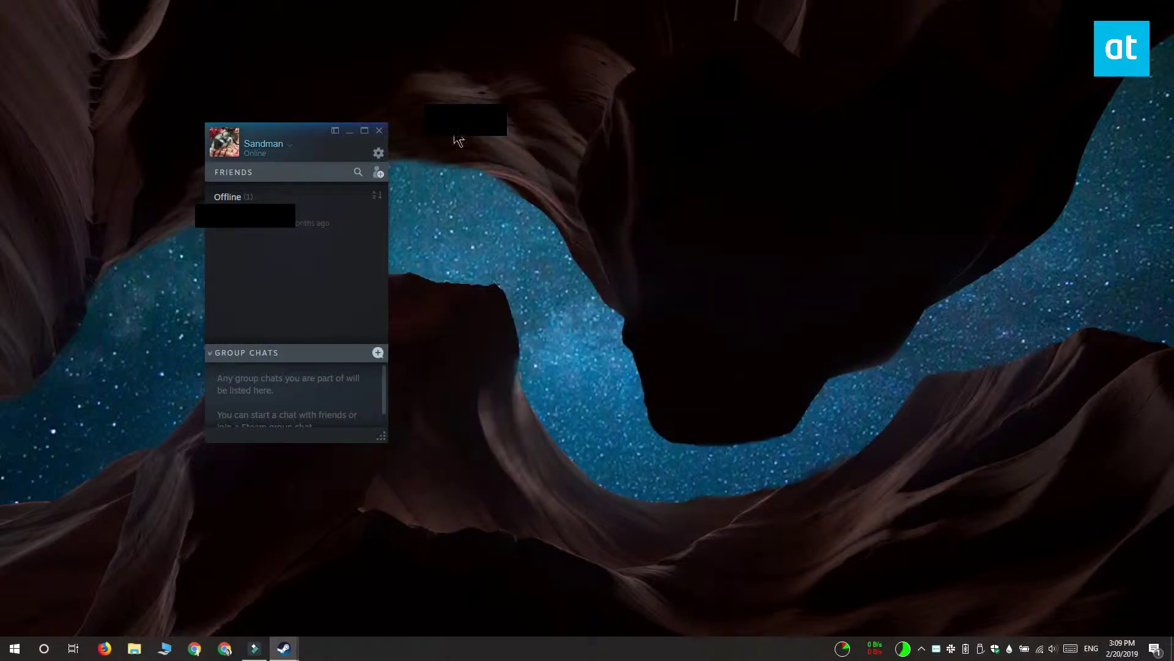
left_click(379, 131)
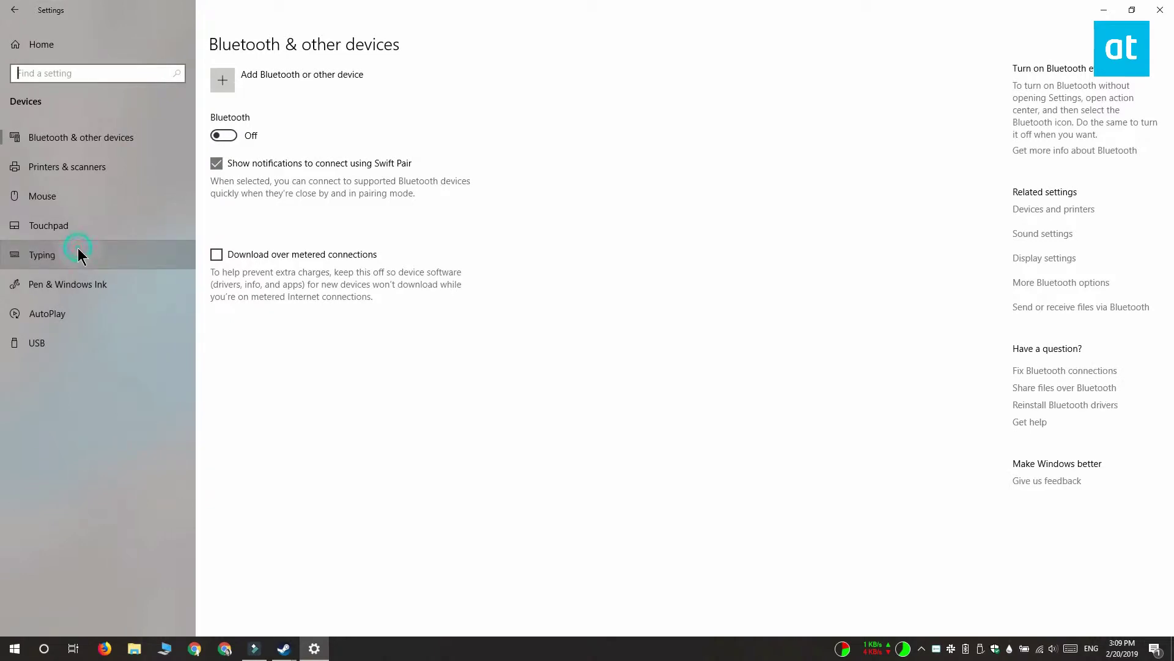
left_click(79, 253)
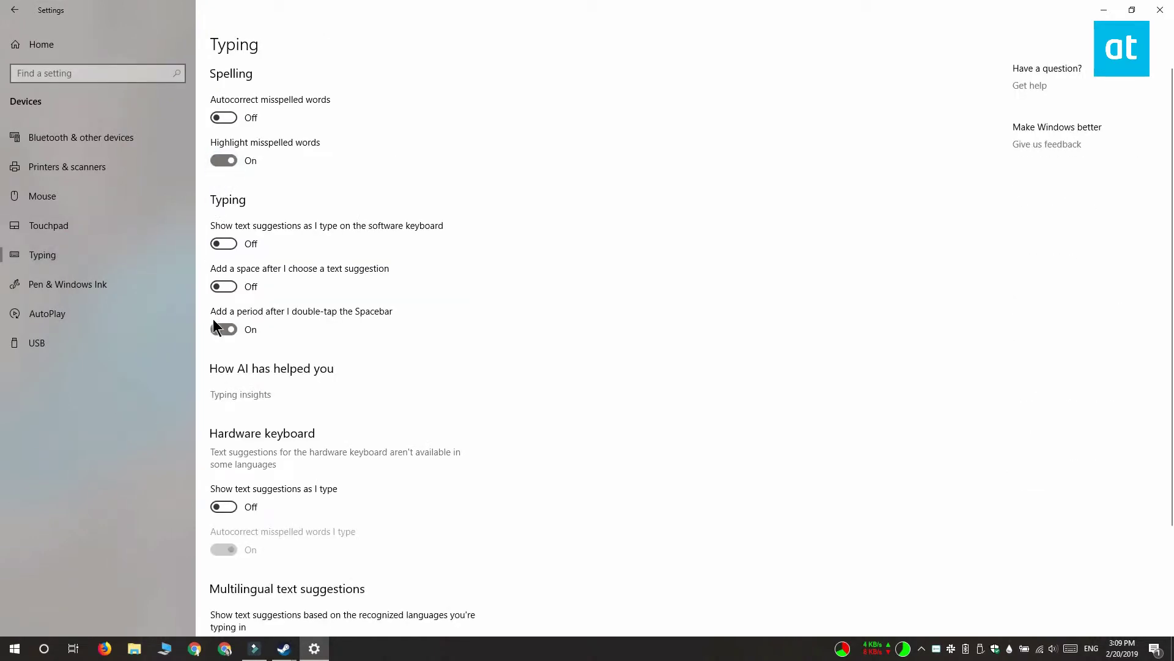
left_click(1159, 10)
mouse_move(284, 649)
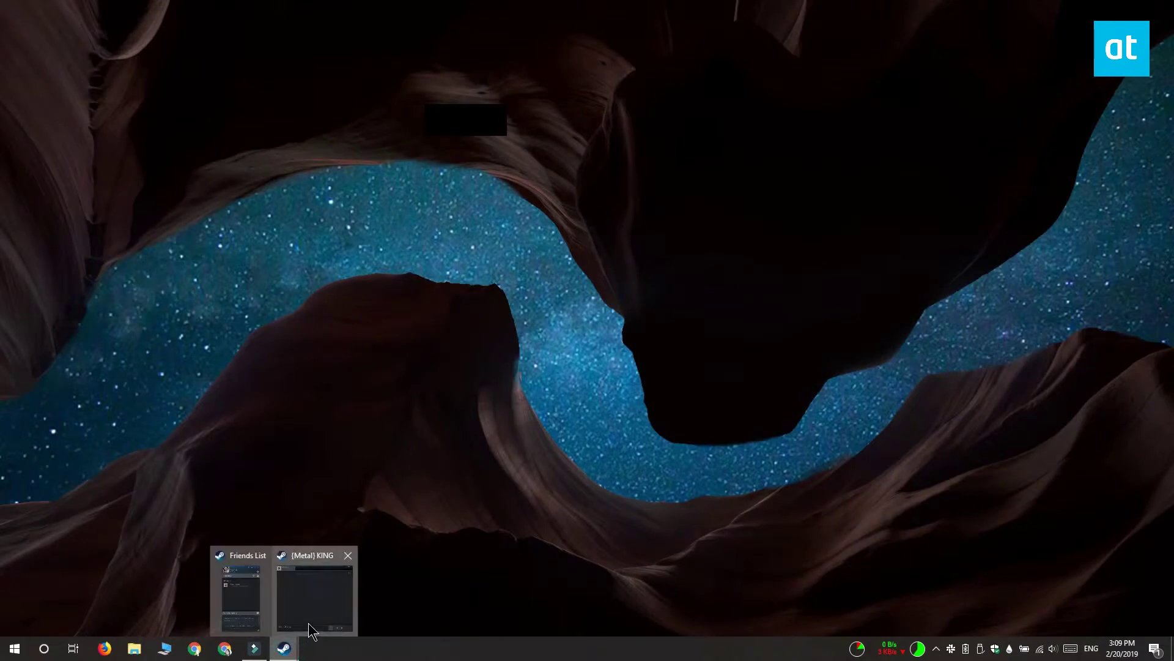
Close the leftover chat window and bring up the Steam friends list.
left_click(309, 622)
left_click(856, 119)
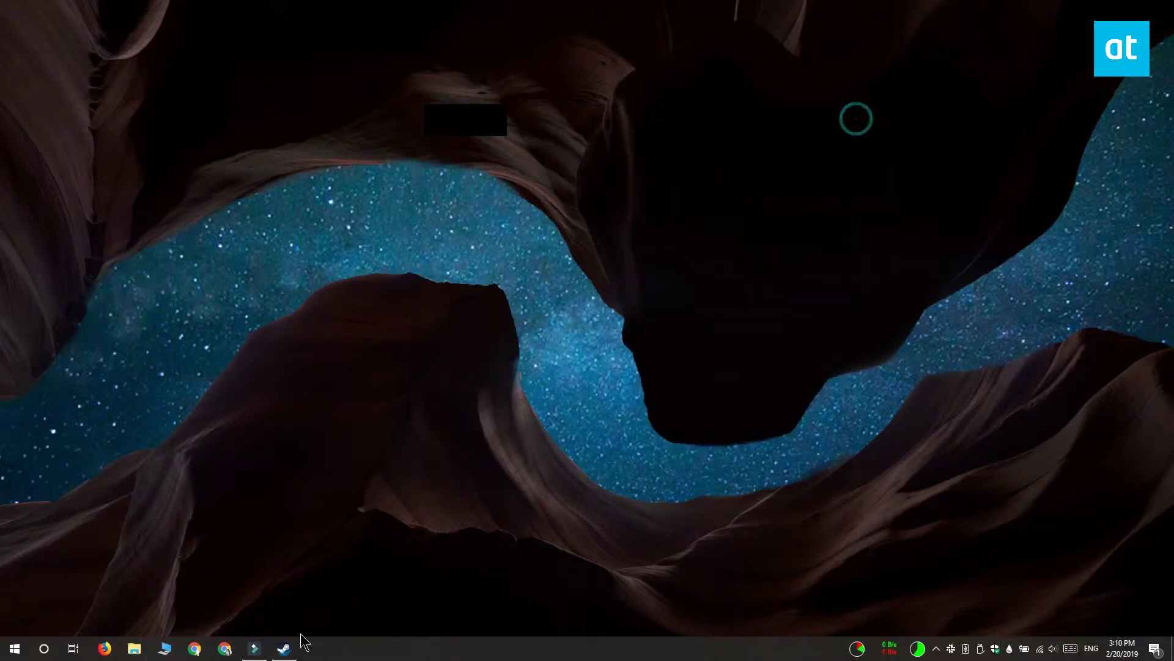
left_click(285, 650)
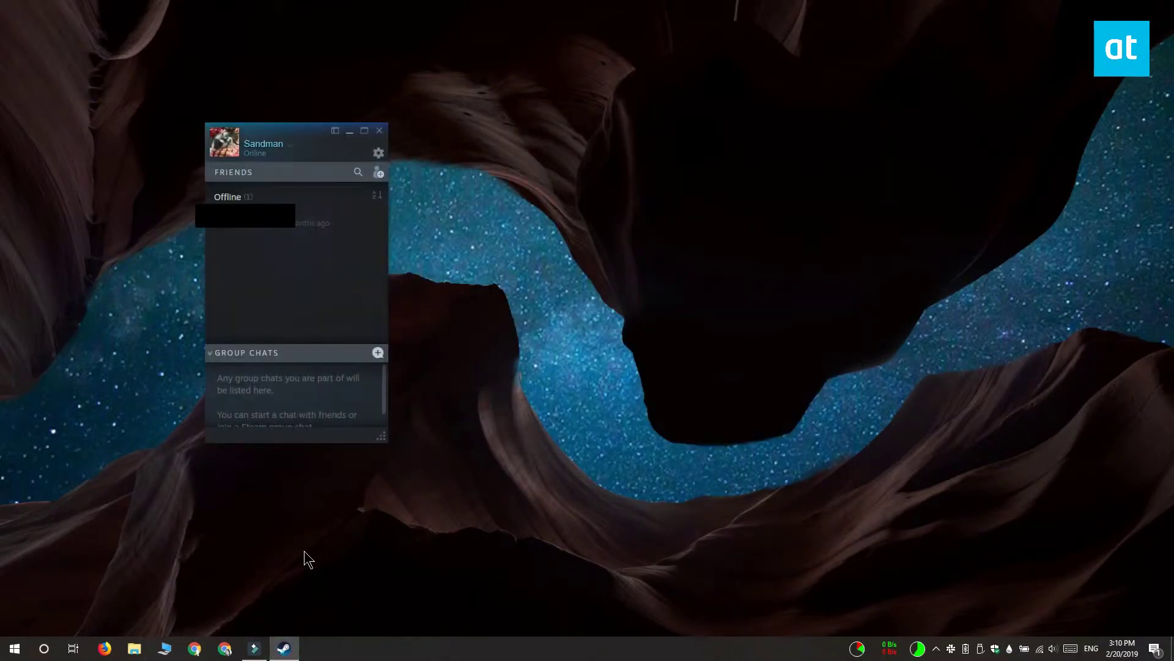
Turn off 'Disable spellcheck in chat message entry' in the friends list chat settings.
left_click(380, 155)
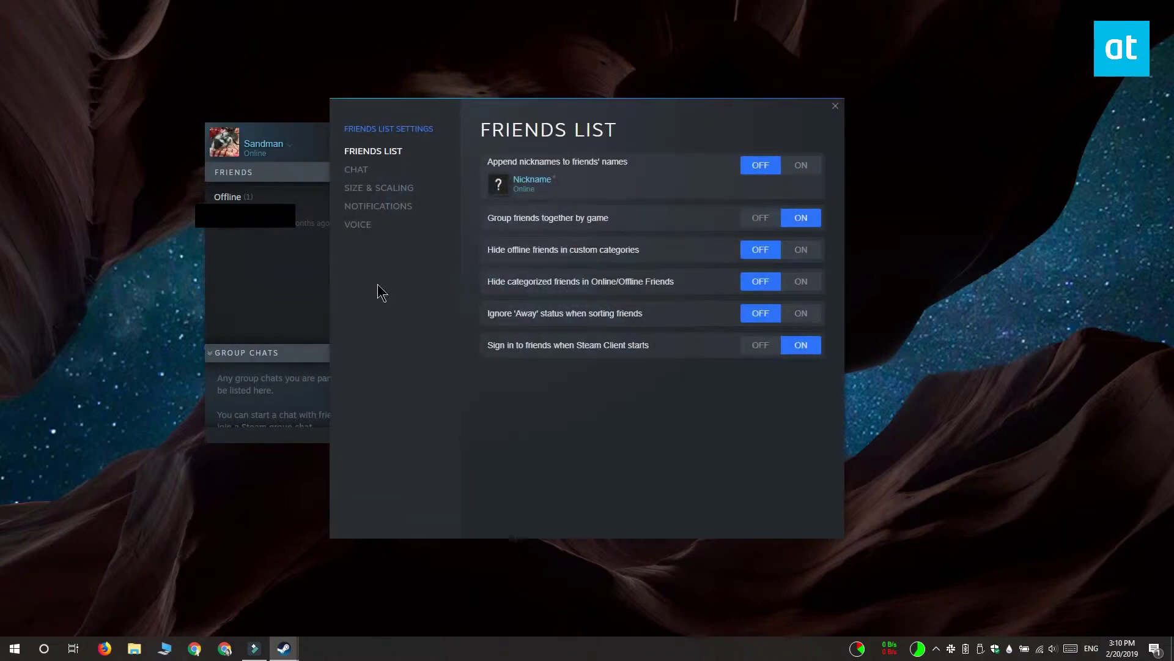
left_click(356, 169)
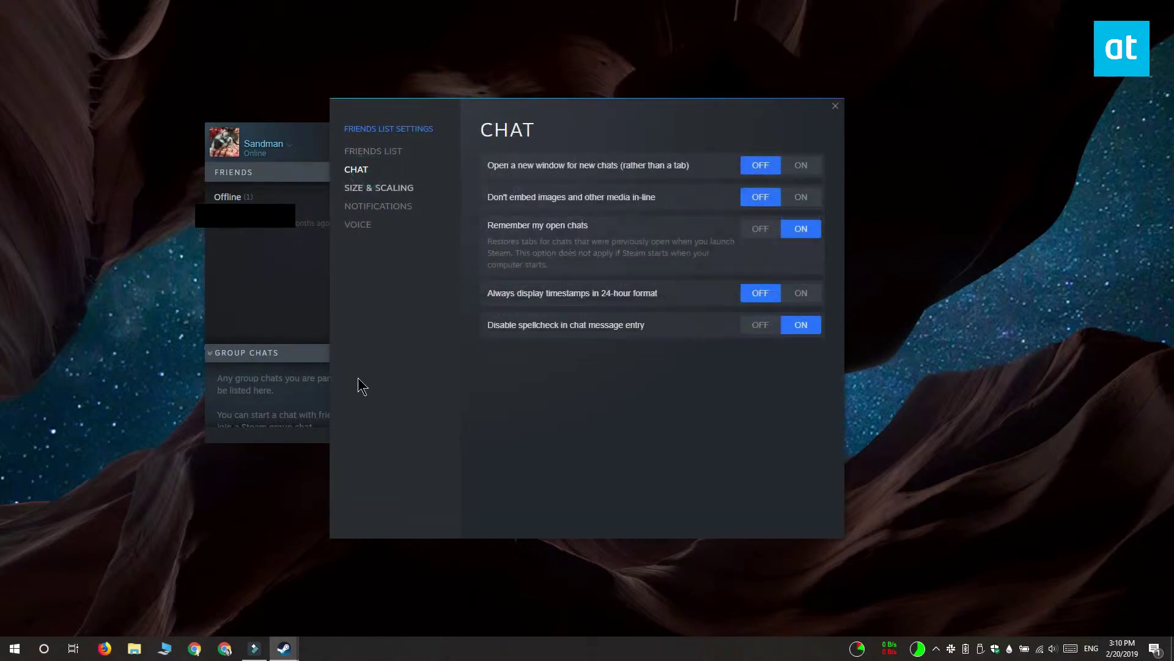
left_click(758, 329)
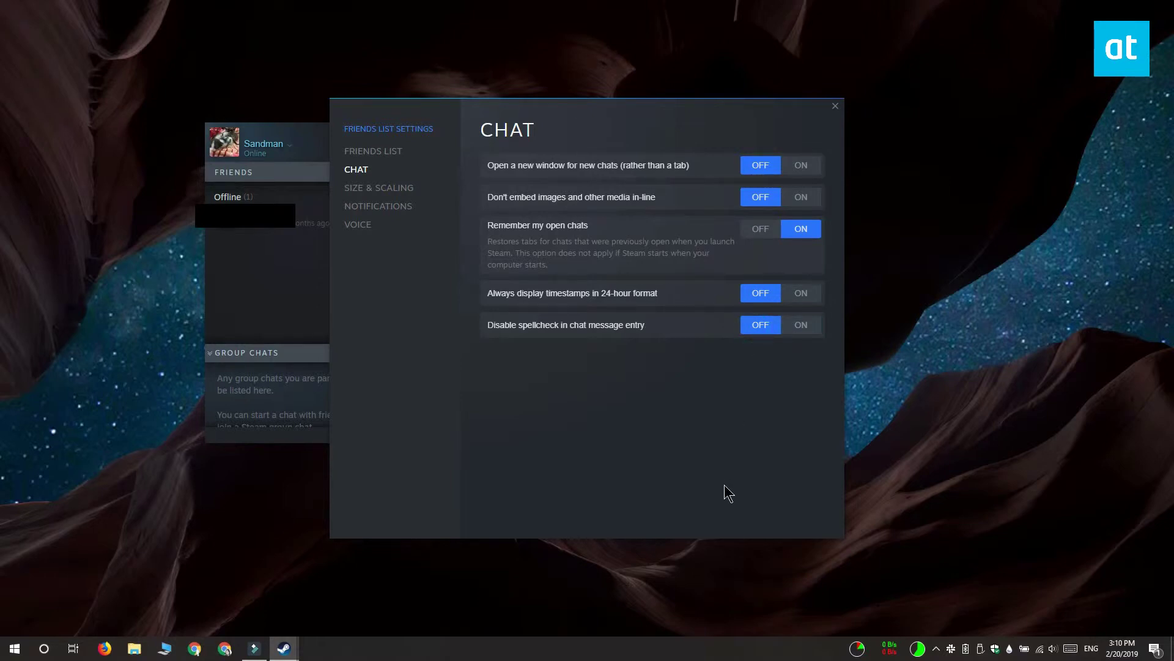
left_click(836, 112)
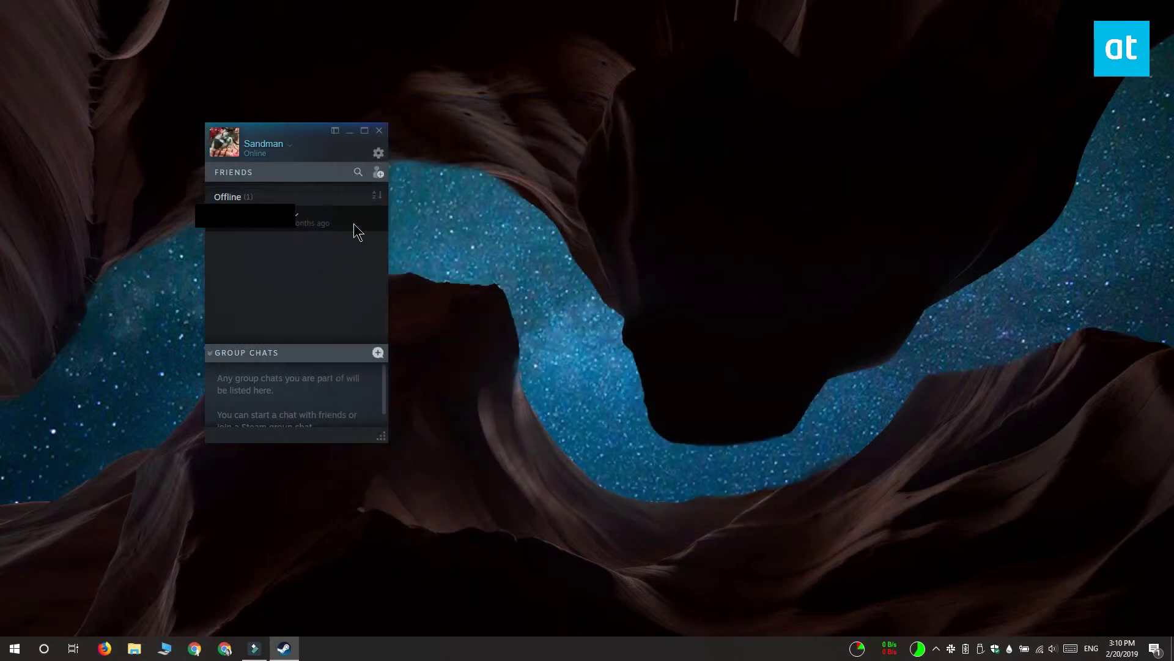
Open a chat with the friend and right-click 'tst' in the message 'th is a tst message'.
double_click(353, 223)
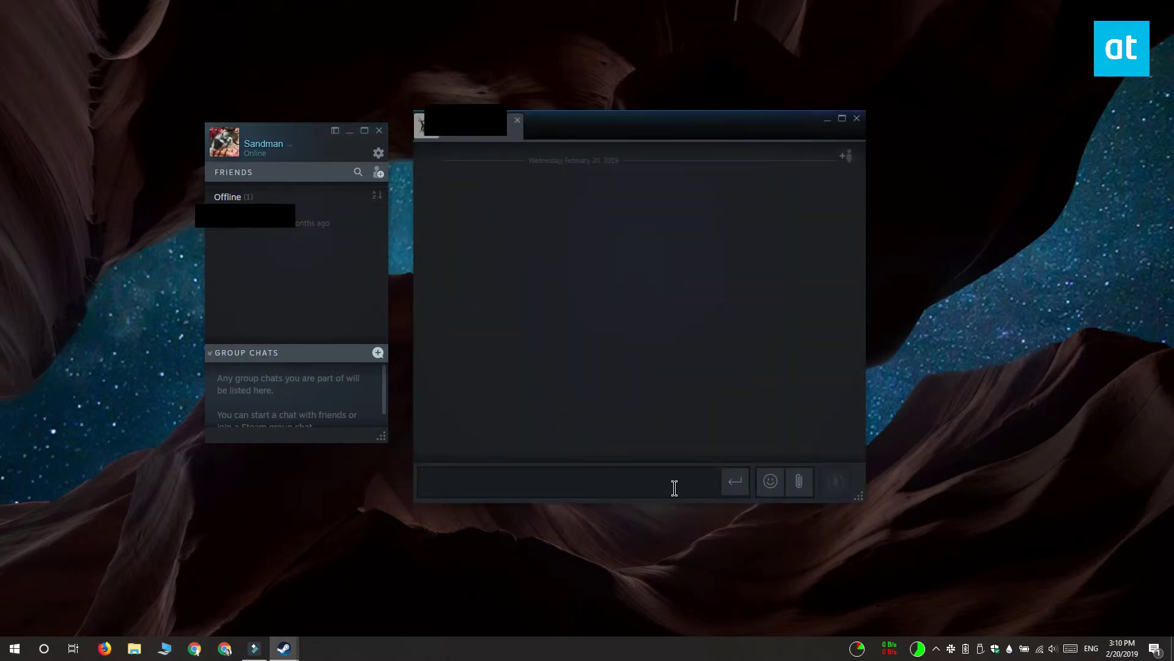
type("th is a tst")
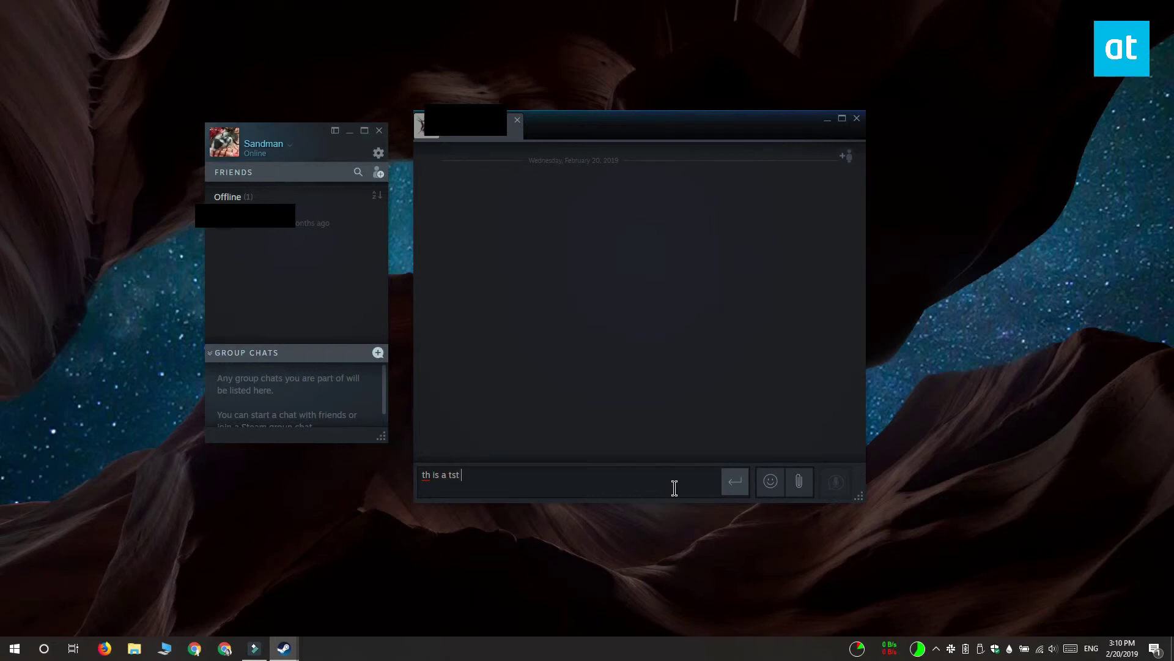
type("sage")
right_click(458, 475)
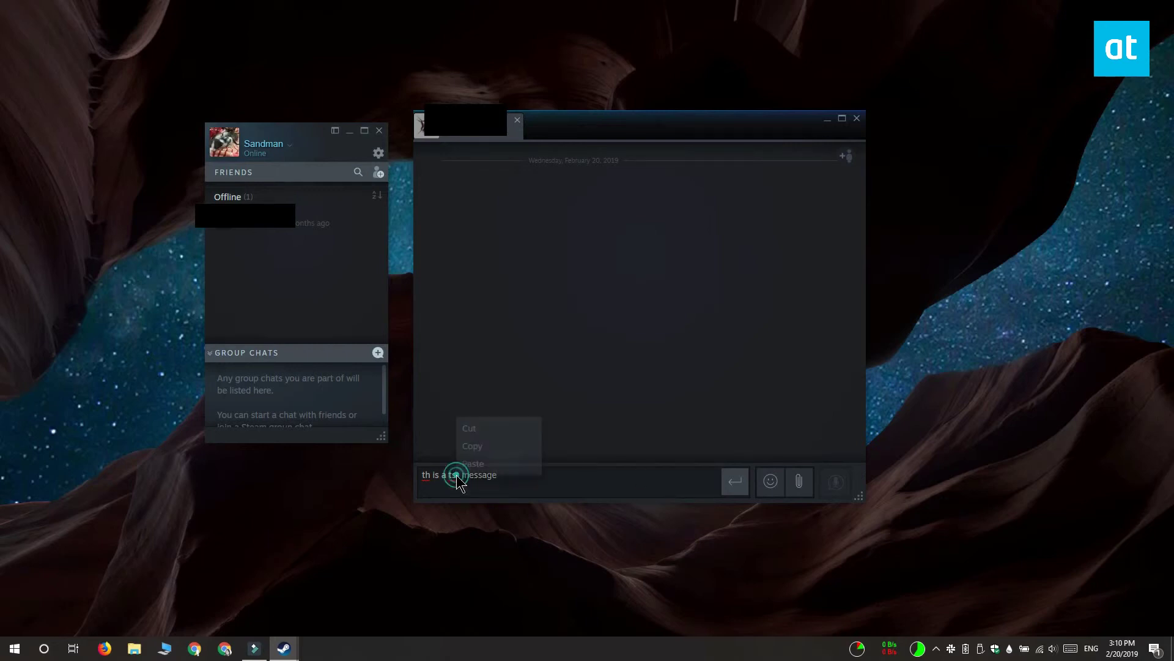